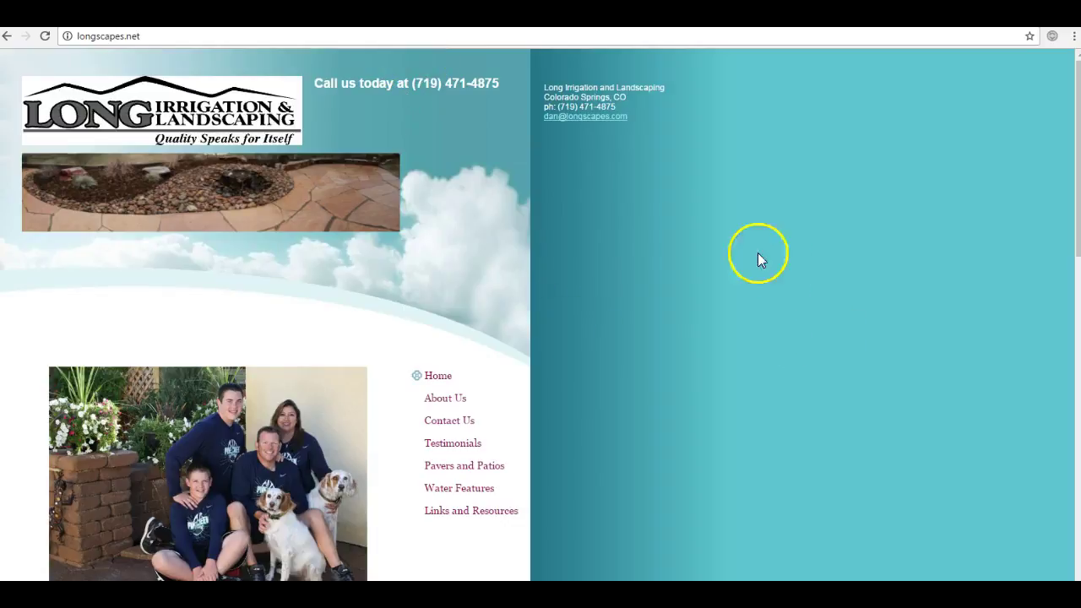
{"action": "scroll", "coordinate": [637, 316], "scroll_direction": "down", "scroll_amount": 6}
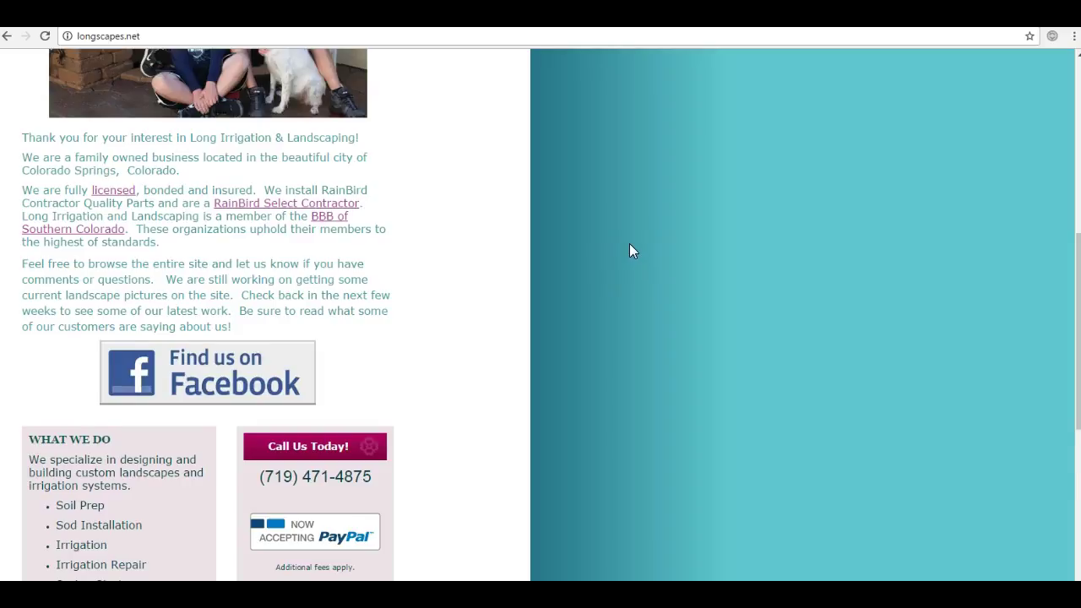
{"action": "scroll", "coordinate": [625, 261], "scroll_direction": "down", "scroll_amount": 3}
{"action": "scroll", "coordinate": [591, 380], "scroll_direction": "up", "scroll_amount": 4}
{"action": "scroll", "coordinate": [599, 363], "scroll_direction": "up", "scroll_amount": 1}
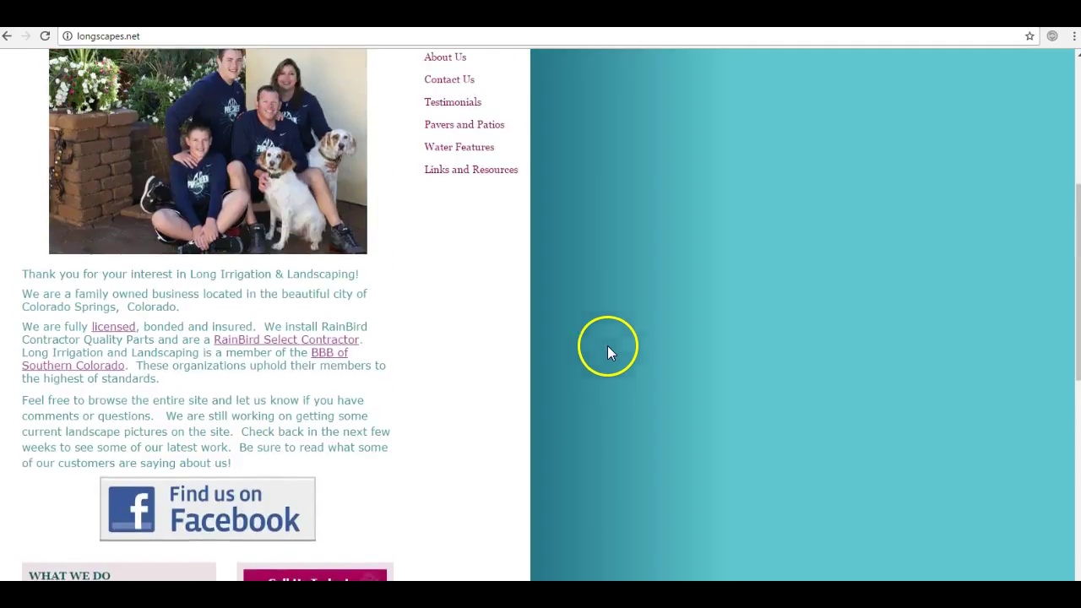
{"action": "scroll", "coordinate": [650, 337], "scroll_direction": "up", "scroll_amount": 4}
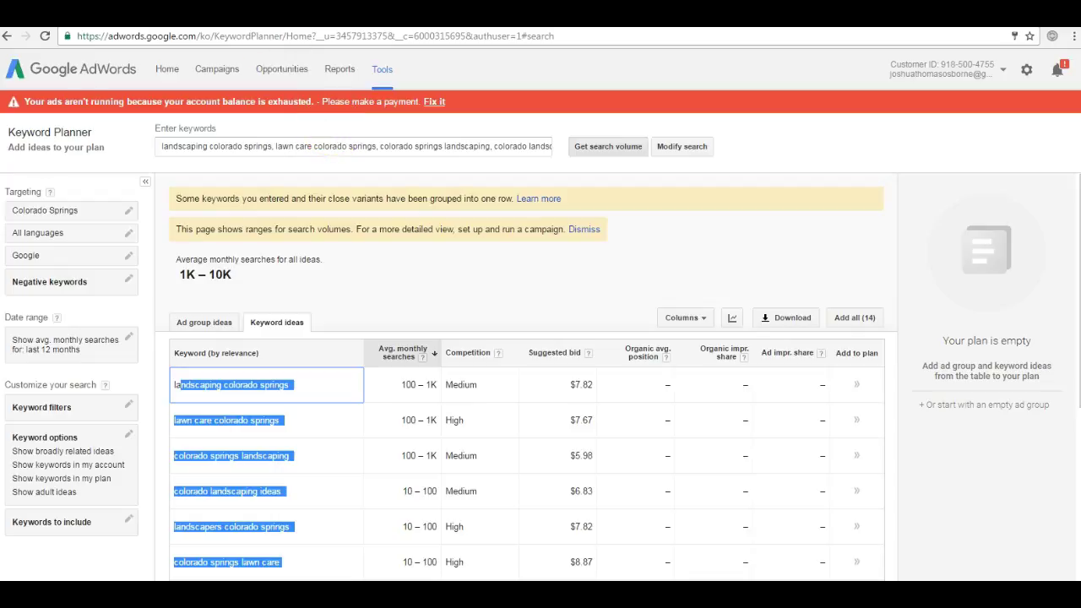
Highlight the top keyword 'landscaping colorado springs' and the 1K – 10K average monthly searches figure
{"action": "left_click", "coordinate": [305, 390]}
{"action": "left_click_drag", "start_coordinate": [305, 390], "coordinate": [179, 385]}
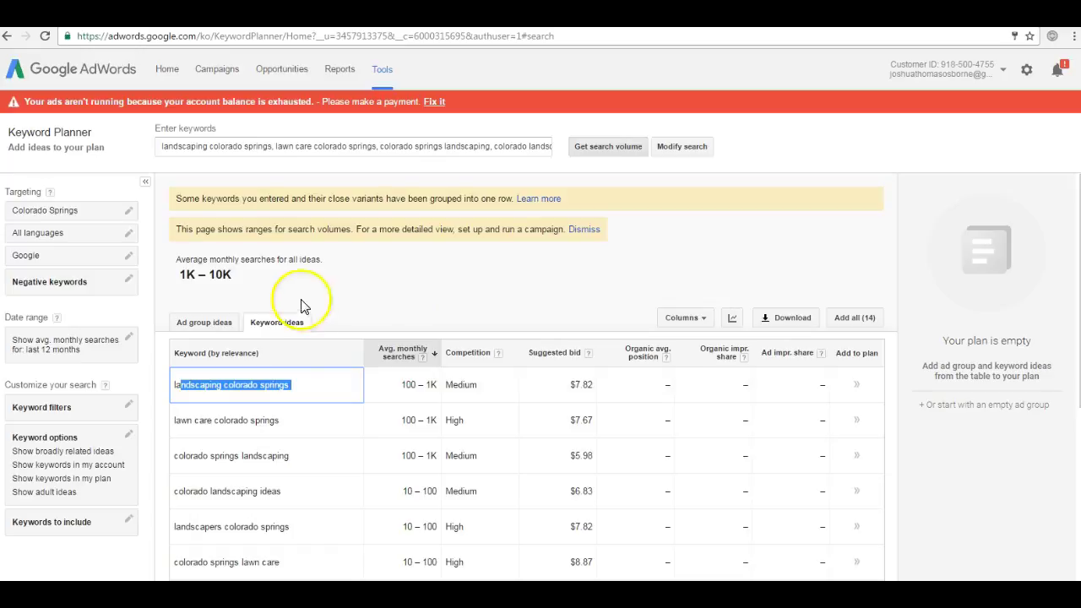
{"action": "left_click_drag", "start_coordinate": [240, 280], "coordinate": [181, 272]}
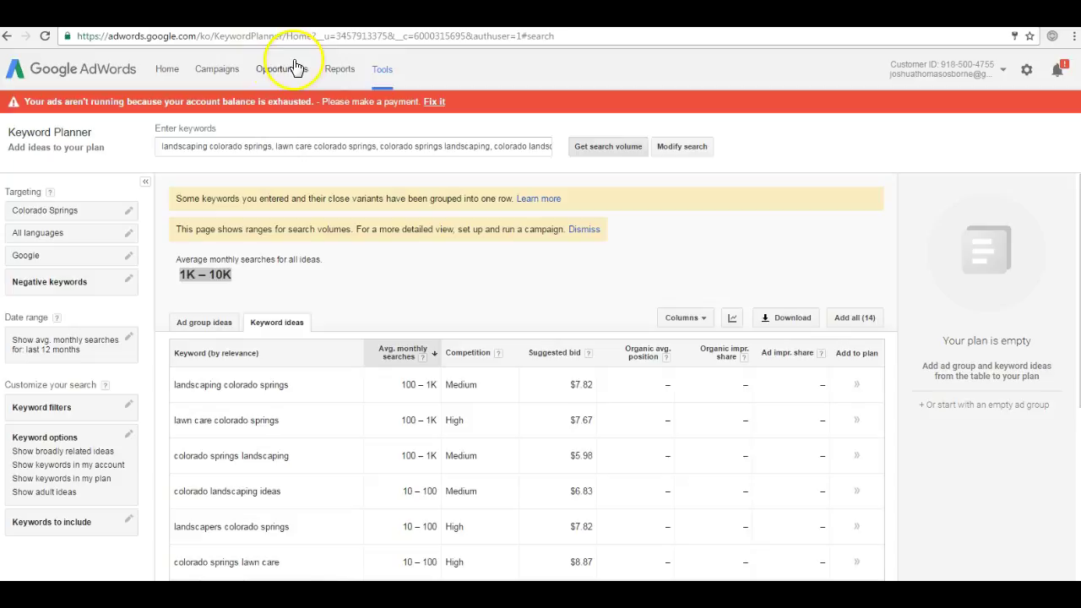
Review the Google ads and map pack for 'landscaping colorado springs', then return to Citation Finder
{"action": "left_click", "coordinate": [292, 16]}
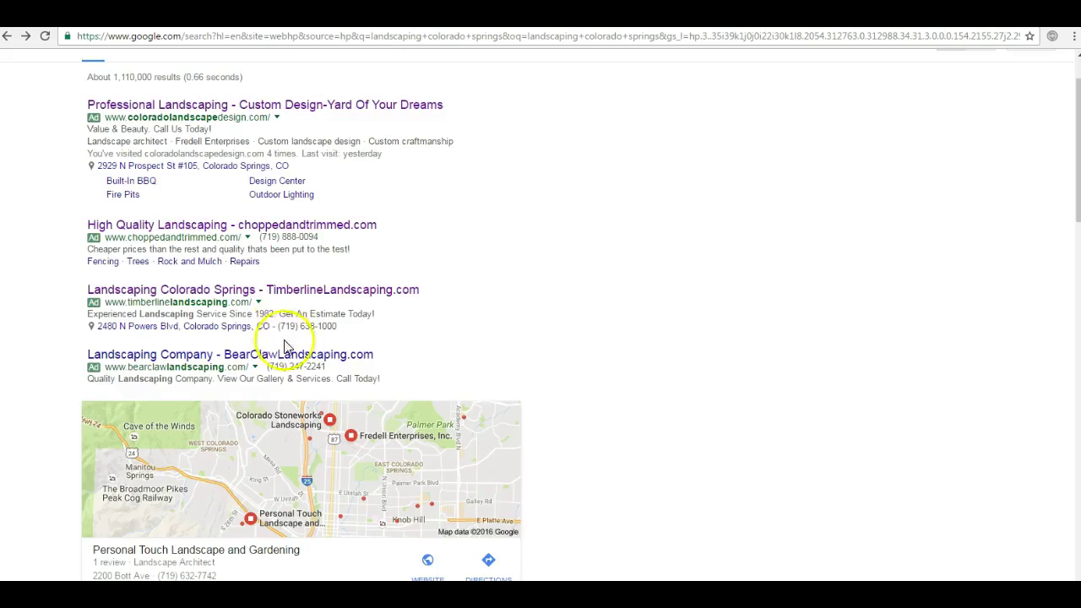
{"action": "scroll", "coordinate": [285, 346], "scroll_direction": "down", "scroll_amount": 3}
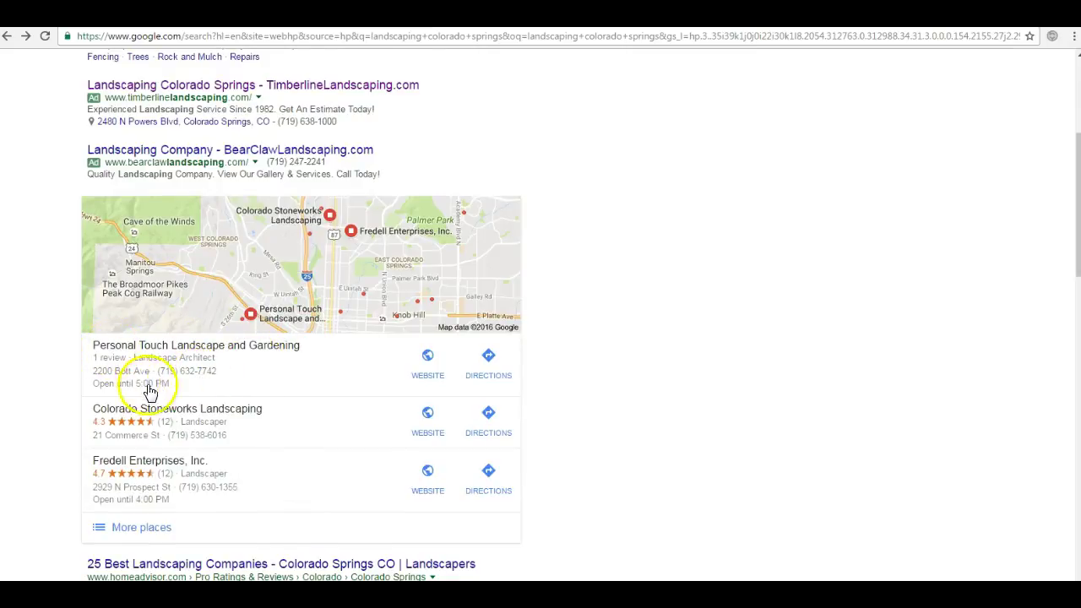
{"action": "scroll", "coordinate": [217, 384], "scroll_direction": "down", "scroll_amount": 1}
{"action": "scroll", "coordinate": [217, 372], "scroll_direction": "up", "scroll_amount": 5}
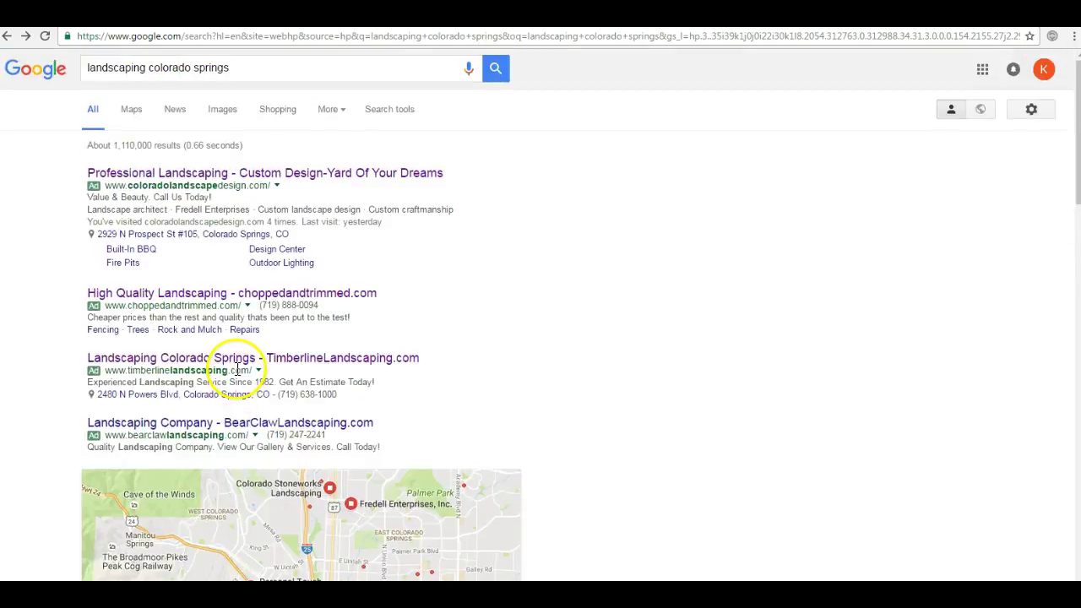
{"action": "scroll", "coordinate": [234, 572], "scroll_direction": "down", "scroll_amount": 3}
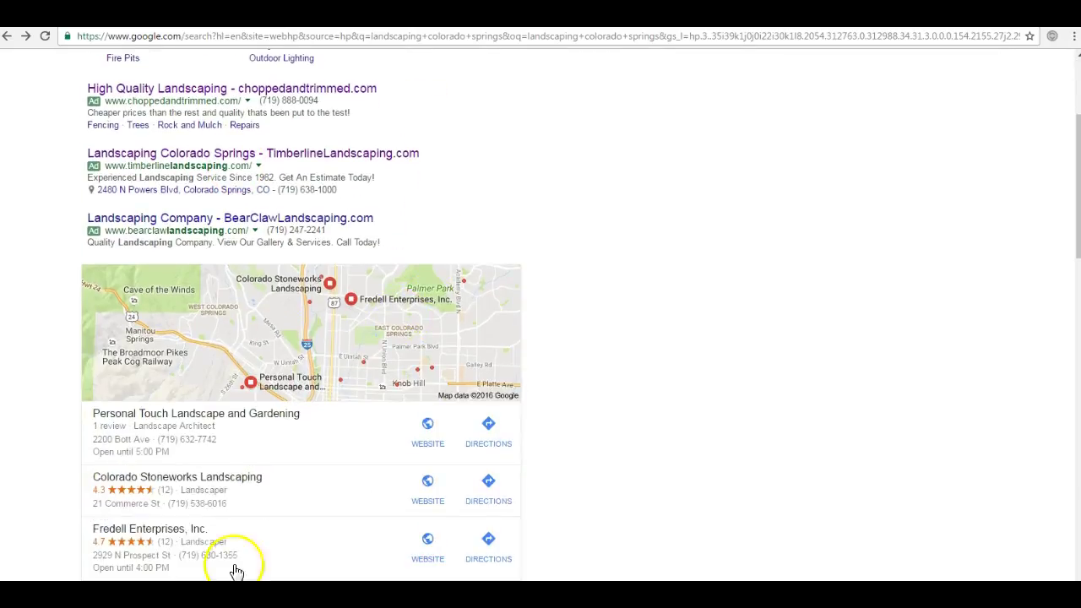
{"action": "scroll", "coordinate": [276, 426], "scroll_direction": "down", "scroll_amount": 1}
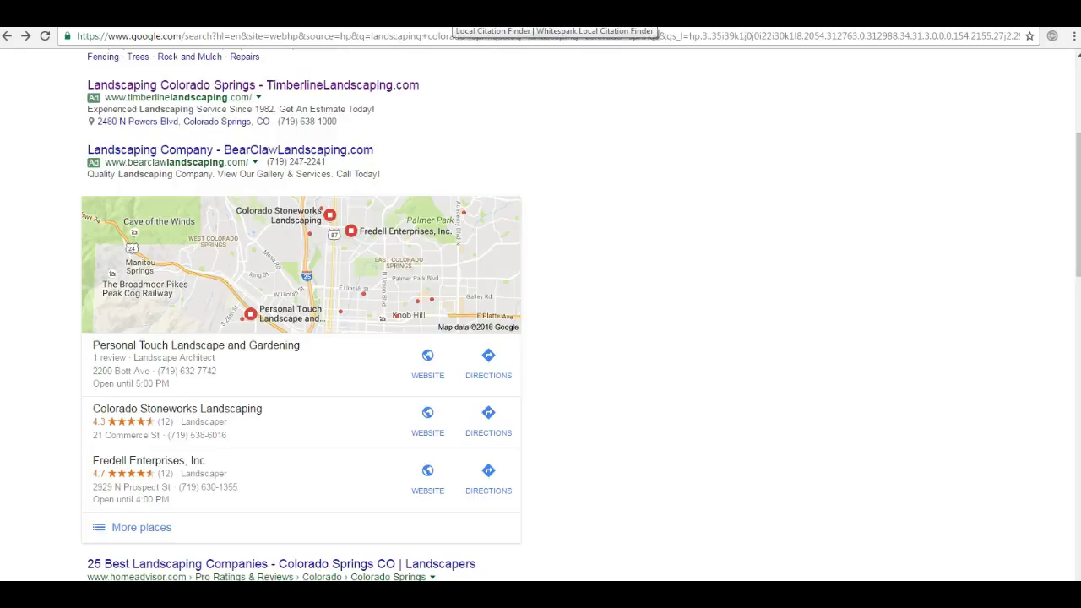
{"action": "left_click", "coordinate": [456, 17]}
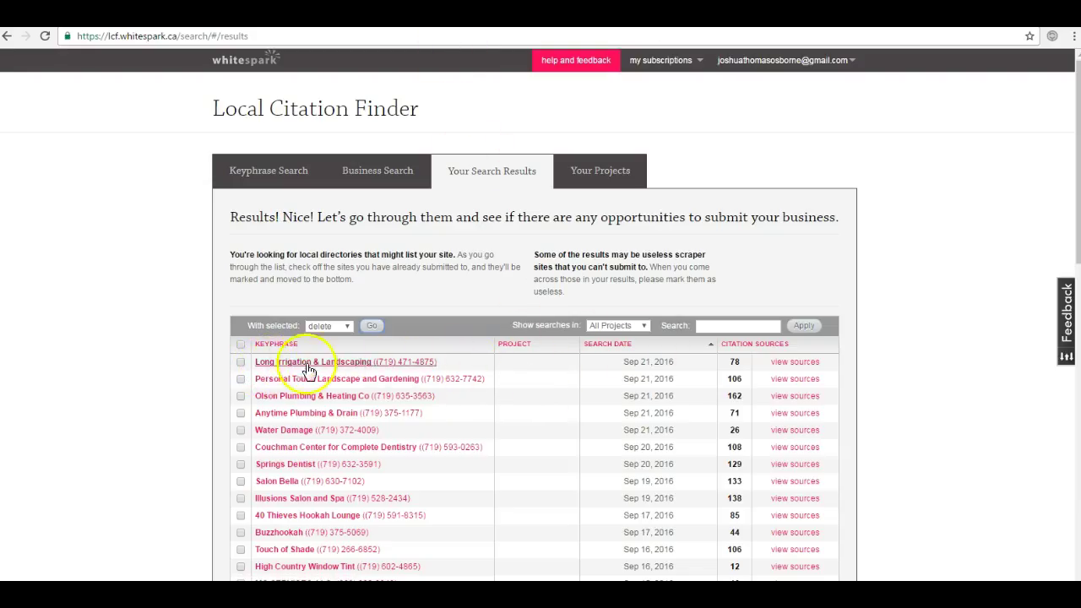
Highlight Long Irrigation's 78 citation sources and cross-check the Google local listings
{"action": "left_click_drag", "start_coordinate": [728, 366], "coordinate": [752, 364]}
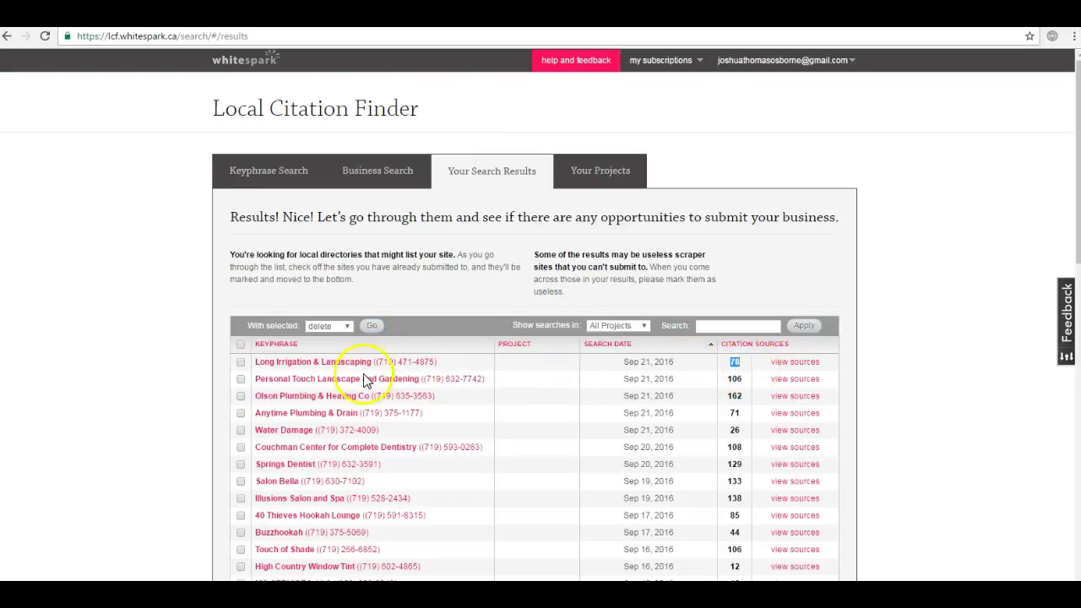
{"action": "left_click", "coordinate": [397, 379]}
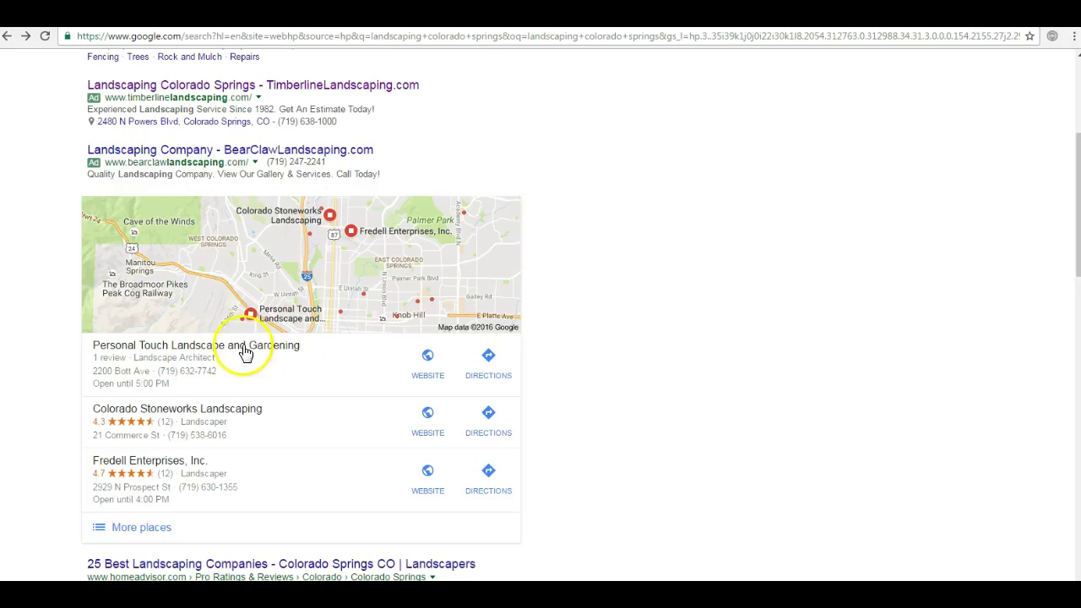
{"action": "key", "text": "ctrl+w"}
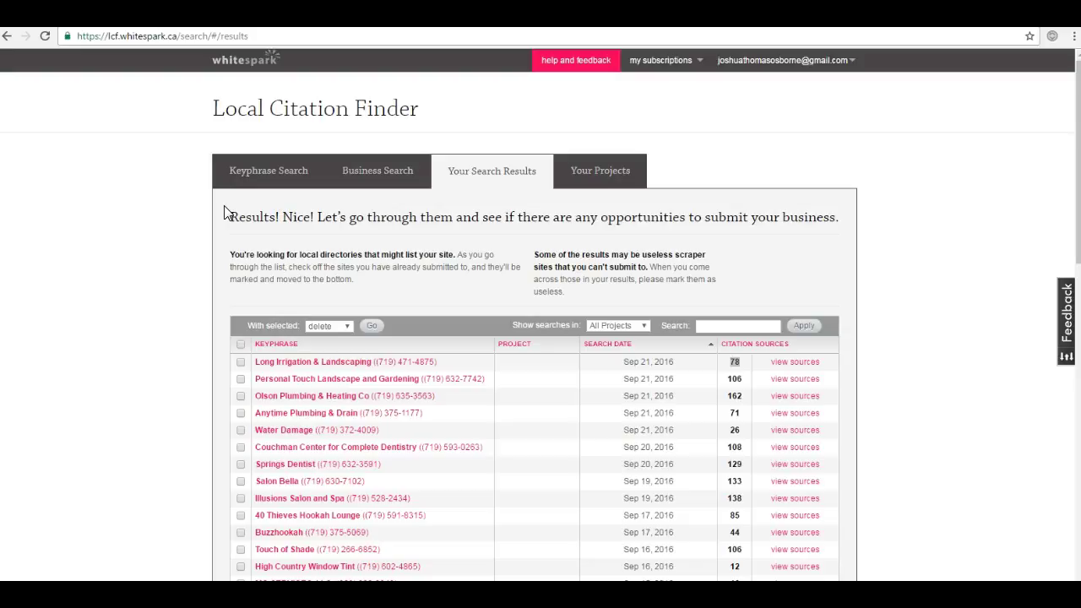
Browse Personal Touch's 106 citation sources, then go back to the 'landscaping colorado springs' Google results
{"action": "left_click", "coordinate": [775, 380]}
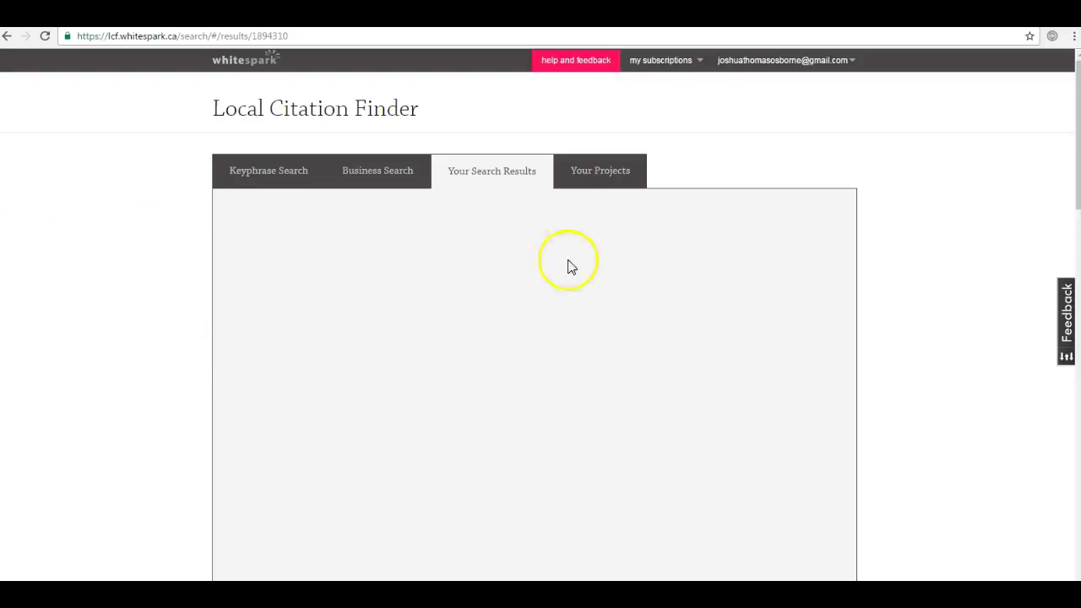
{"action": "scroll", "coordinate": [476, 451], "scroll_direction": "down", "scroll_amount": 3}
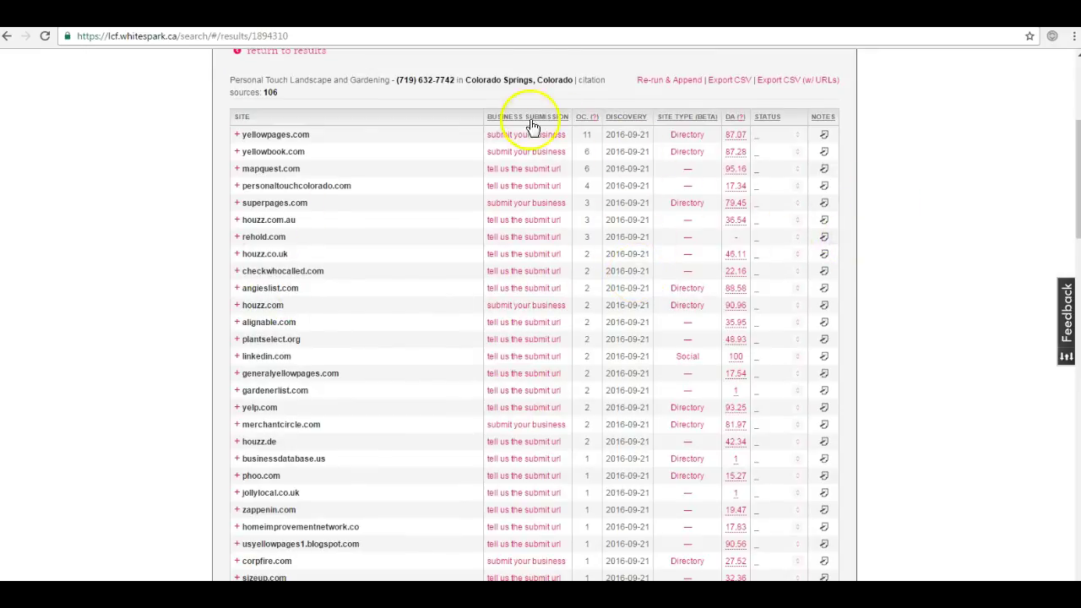
{"action": "left_click", "coordinate": [591, 26]}
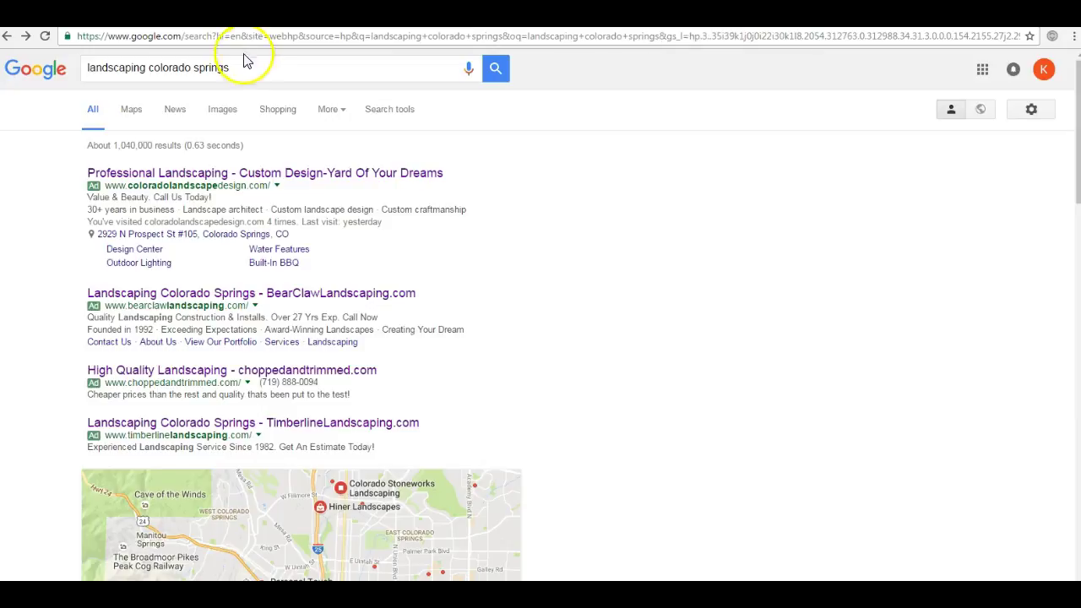
{"action": "left_click_drag", "start_coordinate": [248, 66], "coordinate": [69, 61]}
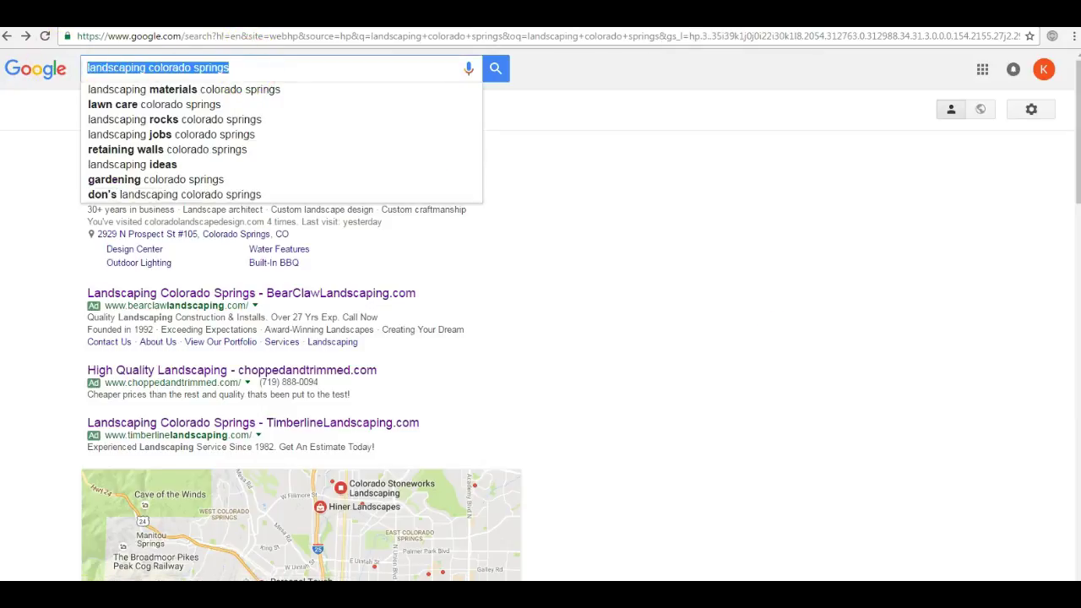
{"action": "left_click", "coordinate": [475, 553]}
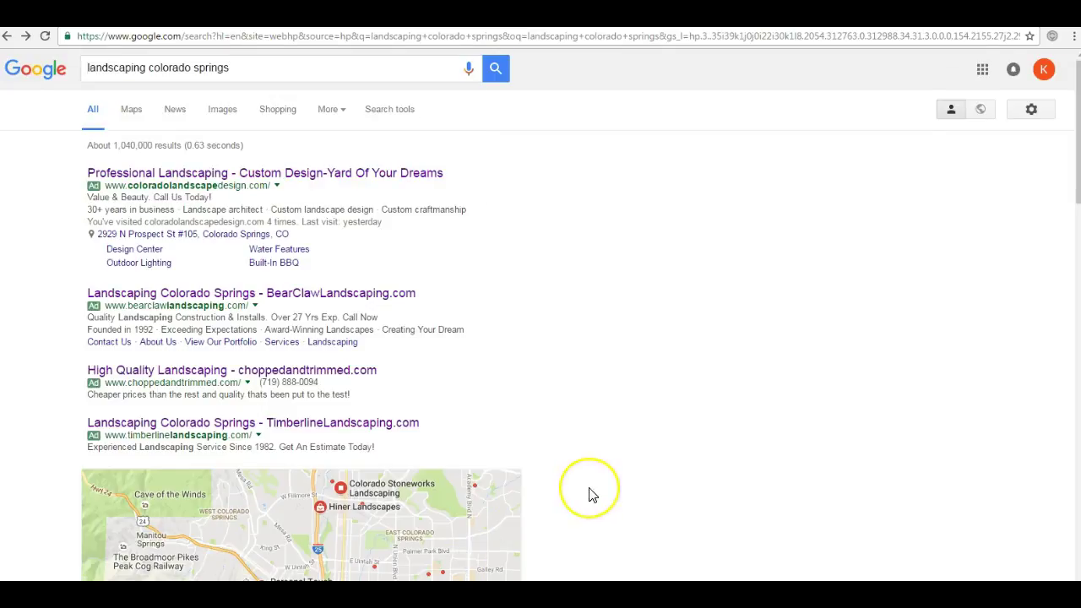
{"action": "scroll", "coordinate": [591, 494], "scroll_direction": "down", "scroll_amount": 5}
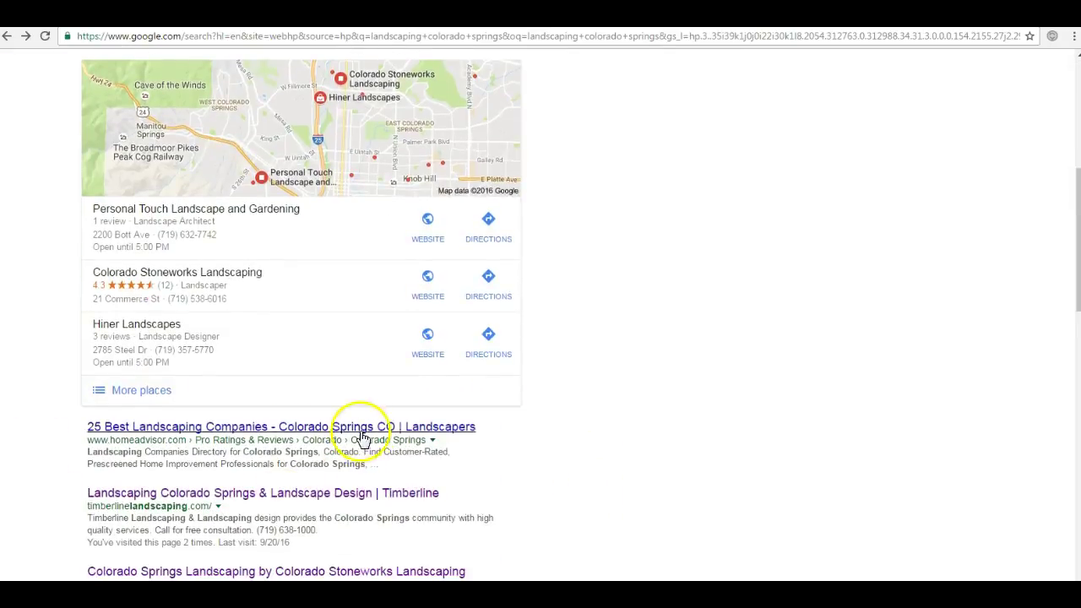
{"action": "scroll", "coordinate": [362, 426], "scroll_direction": "up", "scroll_amount": 4}
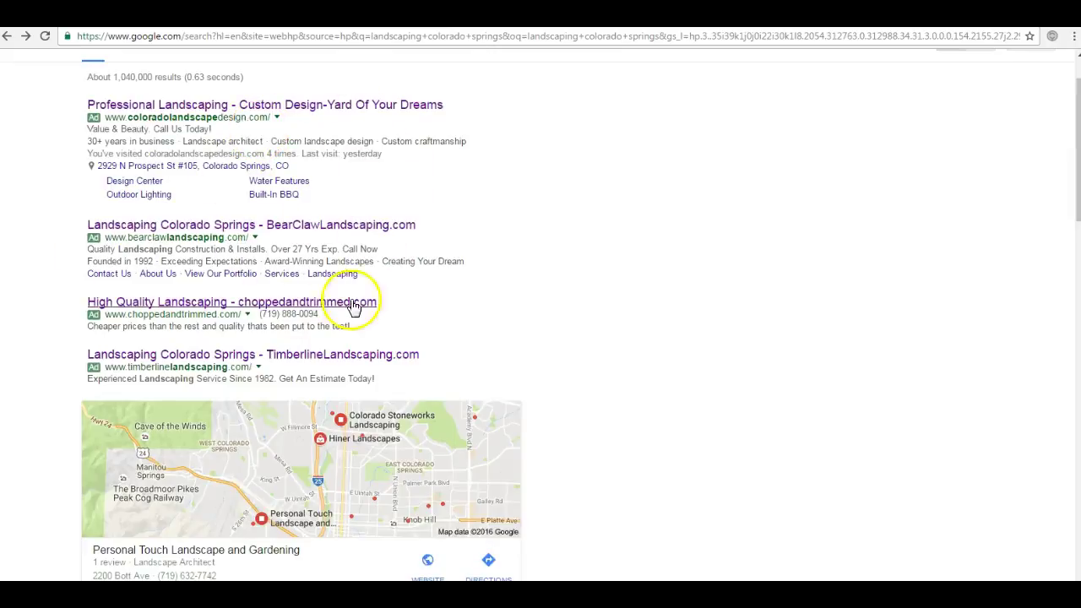
{"action": "scroll", "coordinate": [357, 282], "scroll_direction": "down", "scroll_amount": 3}
{"action": "scroll", "coordinate": [490, 380], "scroll_direction": "down", "scroll_amount": 3}
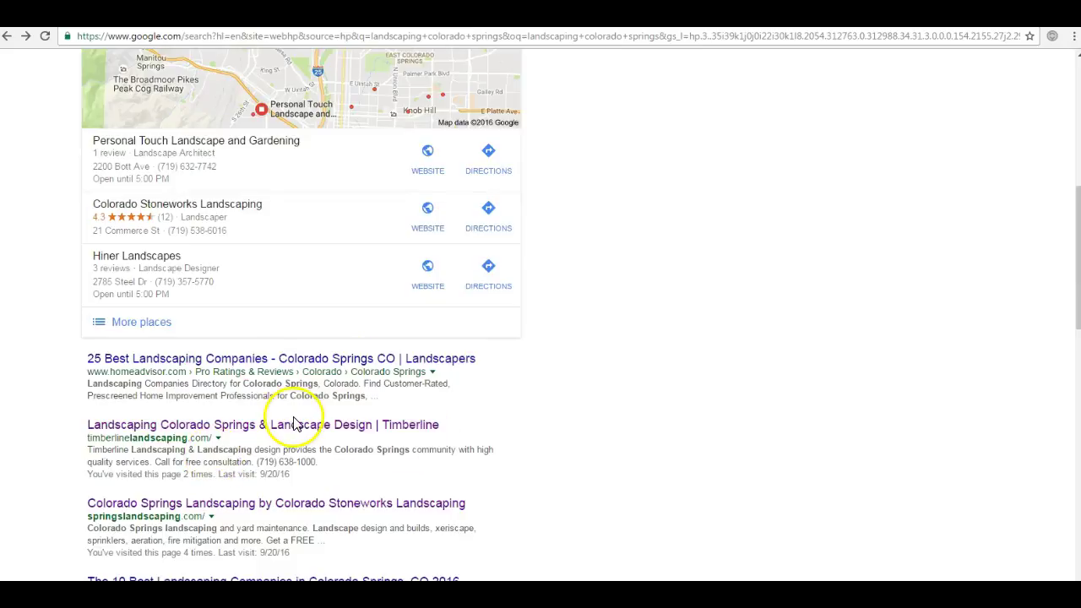
{"action": "scroll", "coordinate": [294, 424], "scroll_direction": "down", "scroll_amount": 1}
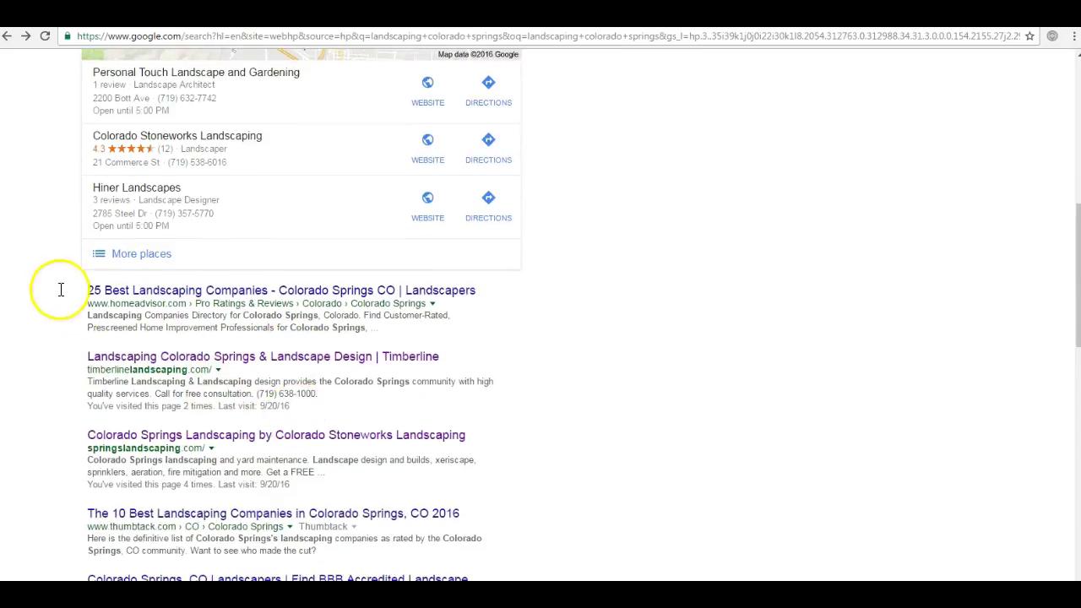
{"action": "left_click_drag", "start_coordinate": [61, 290], "coordinate": [486, 324]}
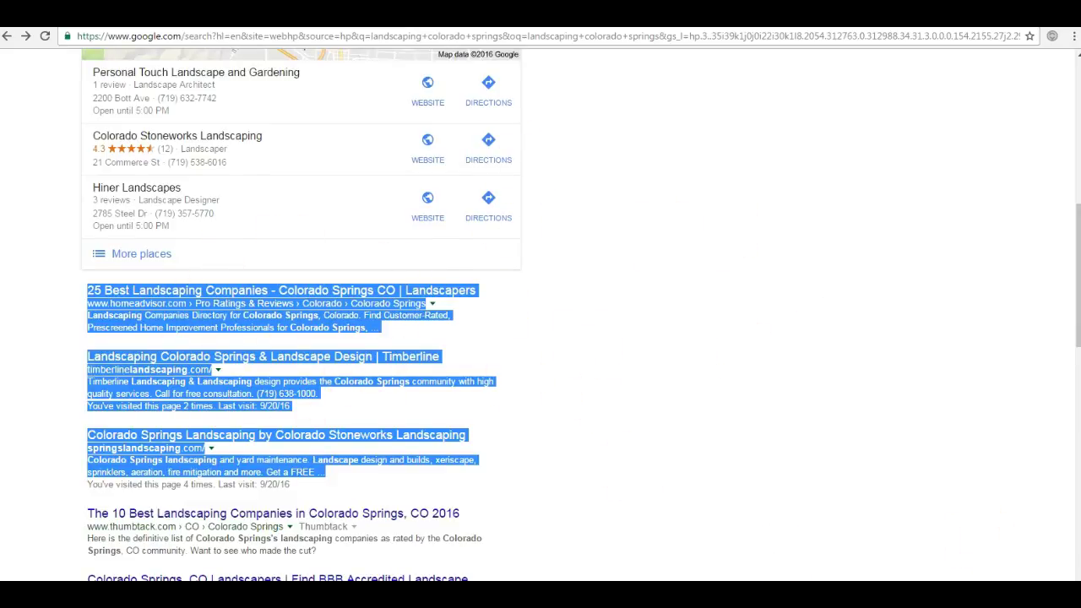
{"action": "key", "text": "alt+Tab"}
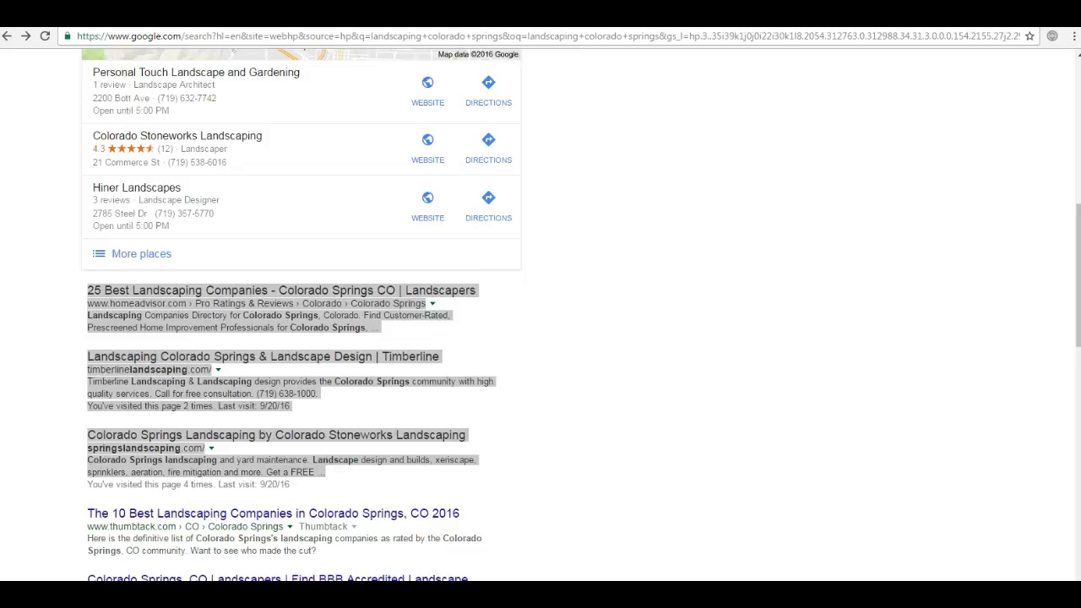
{"action": "left_click", "coordinate": [642, 332]}
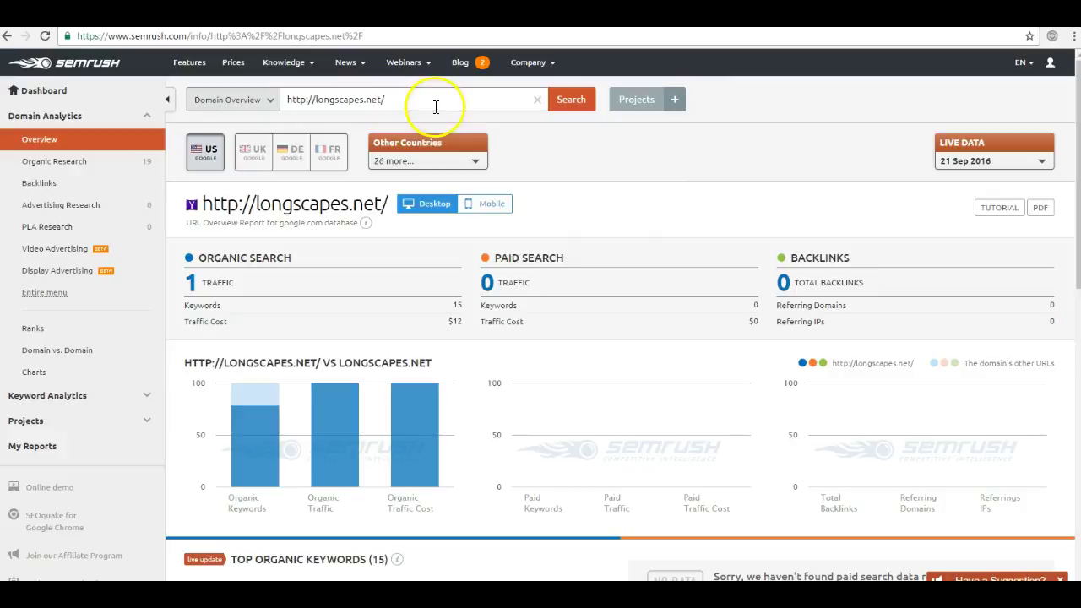
Select the longscapes.net domain in the Domain Overview search box to replace it
{"action": "left_click", "coordinate": [366, 99]}
{"action": "left_click_drag", "start_coordinate": [386, 99], "coordinate": [284, 100]}
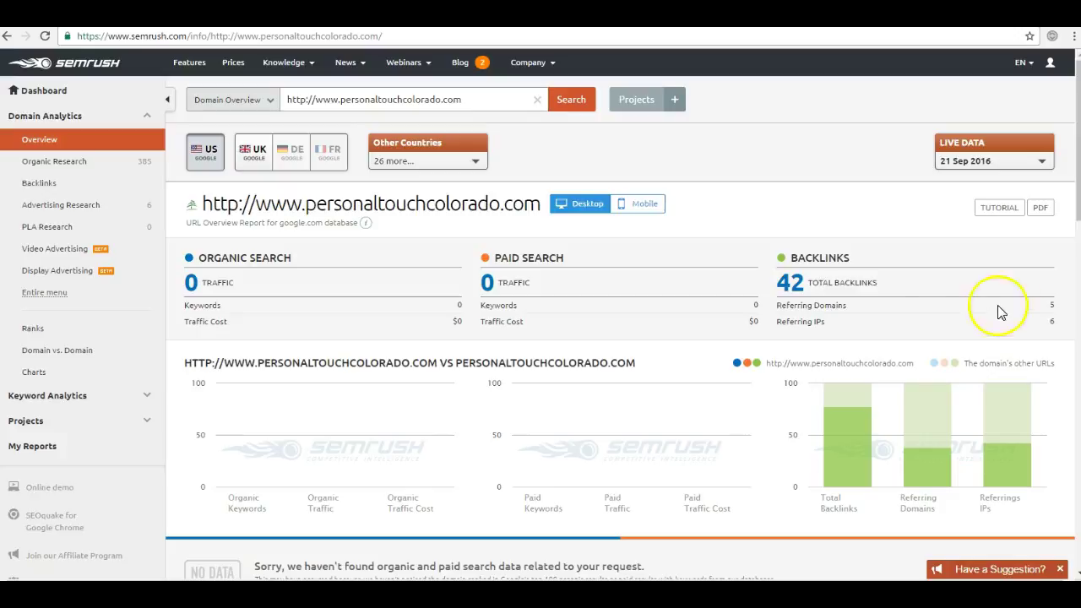
Open personaltouchcolorado.com's 42 backlinks and scroll through sources like kktv.com, alignable.com and alcc.com
{"action": "left_click", "coordinate": [804, 286]}
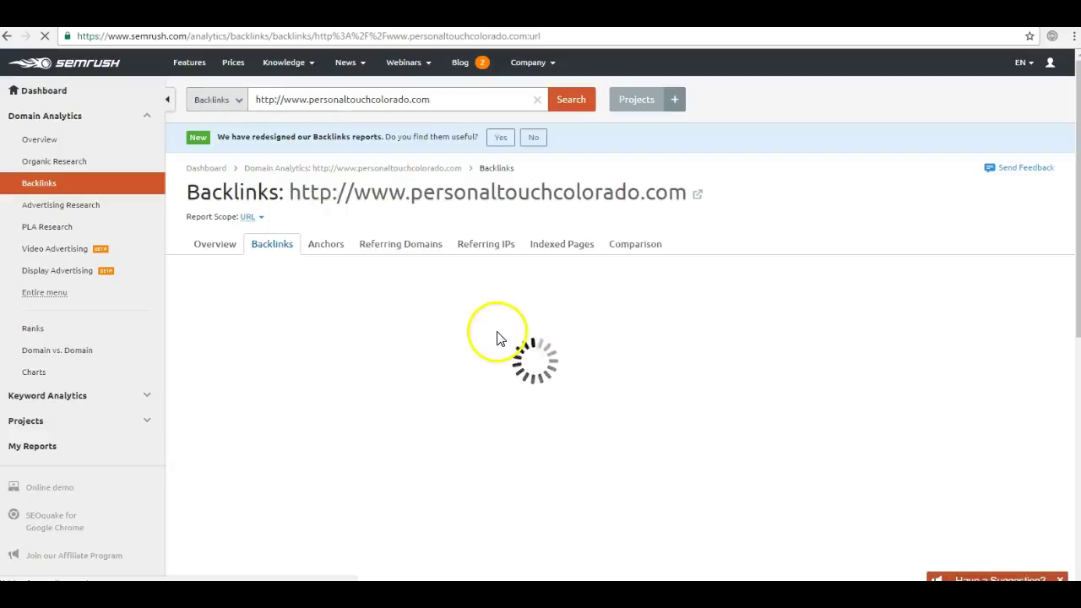
{"action": "scroll", "coordinate": [523, 405], "scroll_direction": "down", "scroll_amount": 3}
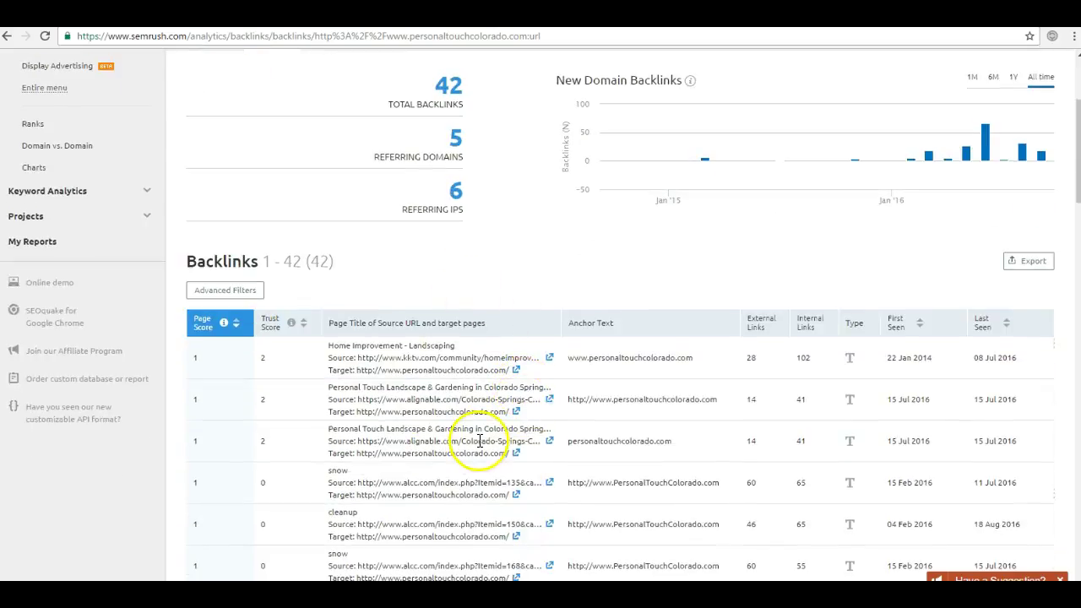
{"action": "scroll", "coordinate": [466, 434], "scroll_direction": "down", "scroll_amount": 4}
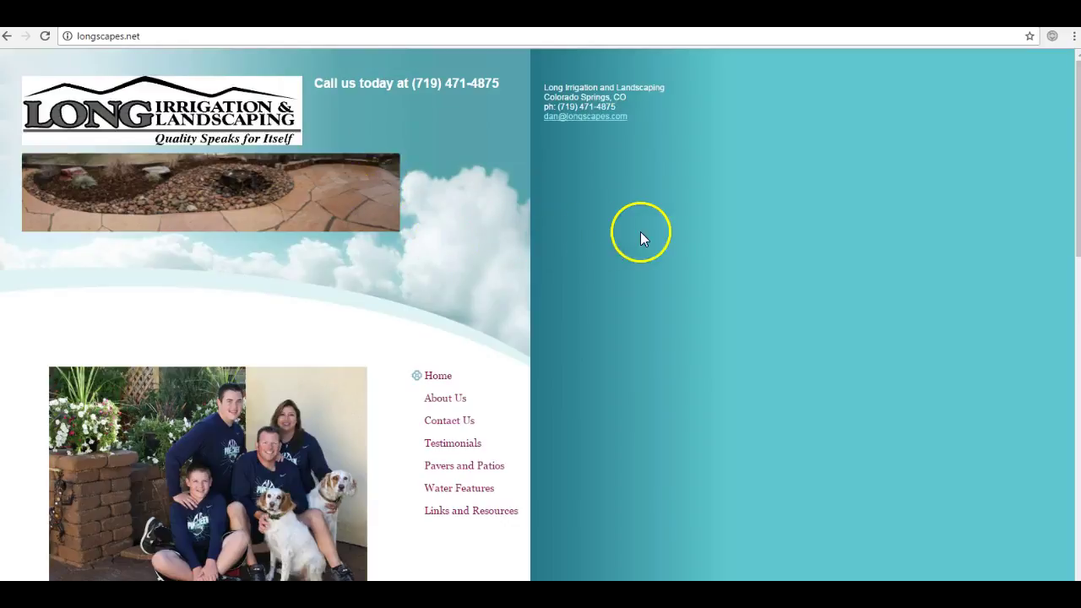
{"action": "scroll", "coordinate": [531, 278], "scroll_direction": "down", "scroll_amount": 4}
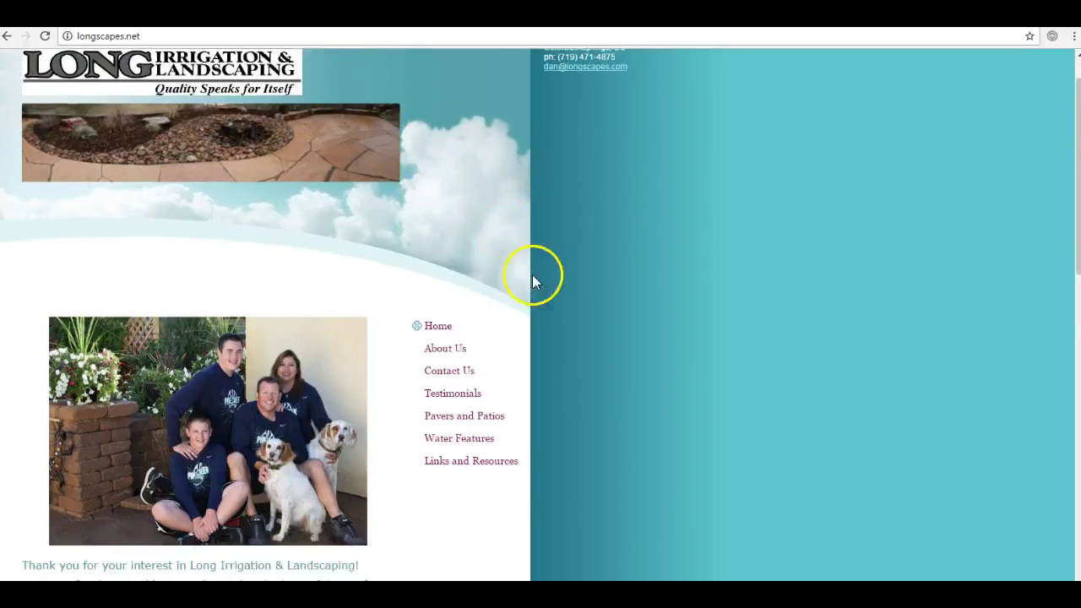
{"action": "scroll", "coordinate": [671, 266], "scroll_direction": "up", "scroll_amount": 4}
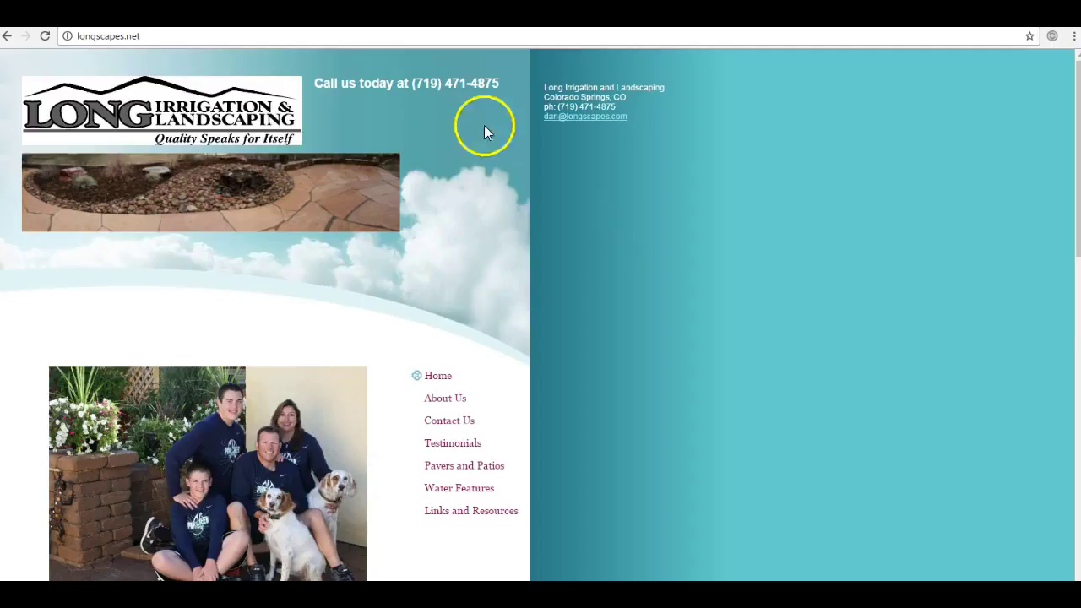